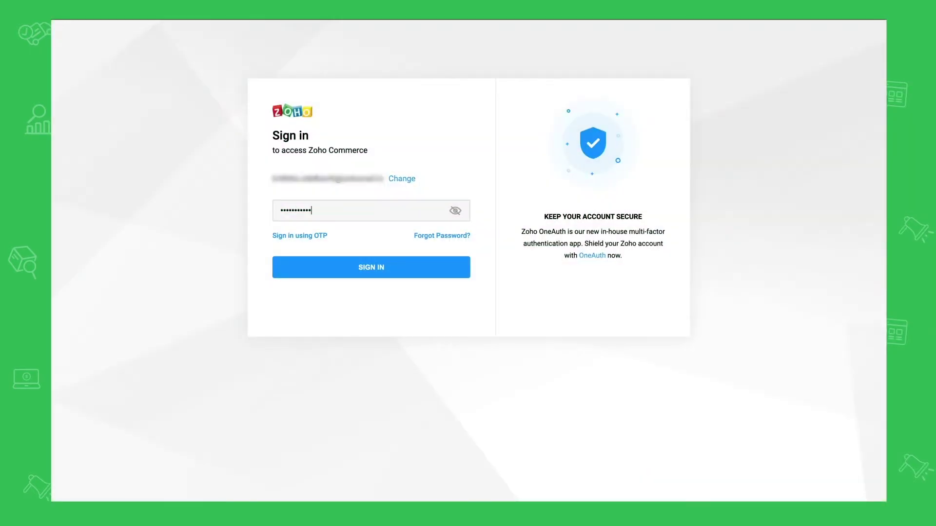
- Sign in to the Zylker Health Store and go to its Orders list
left_click(373, 273)
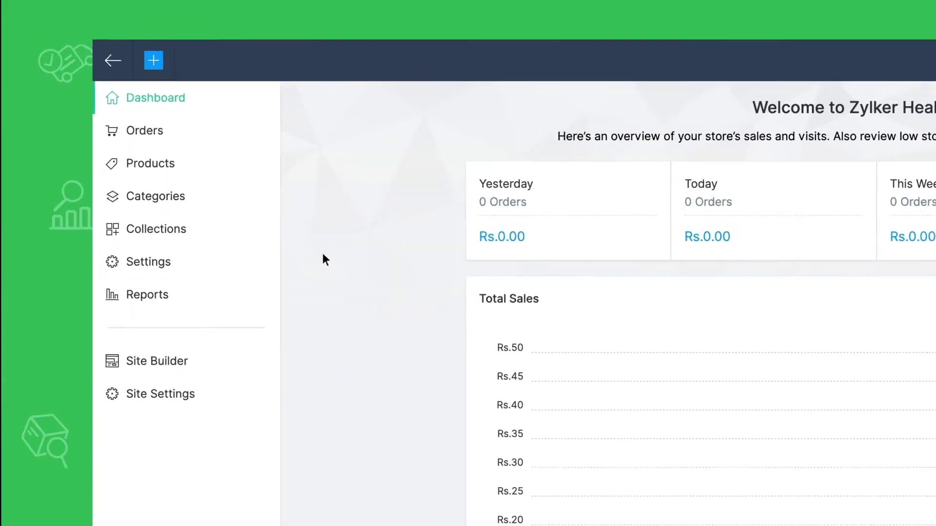
left_click(83, 77)
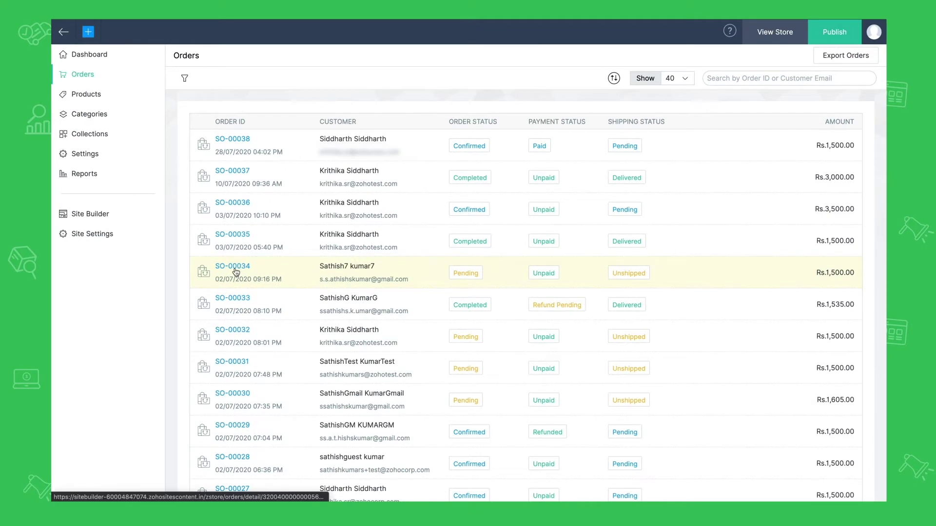
- Open the pending Rs.1,500 dress order and change its status to Confirmed
left_click(234, 268)
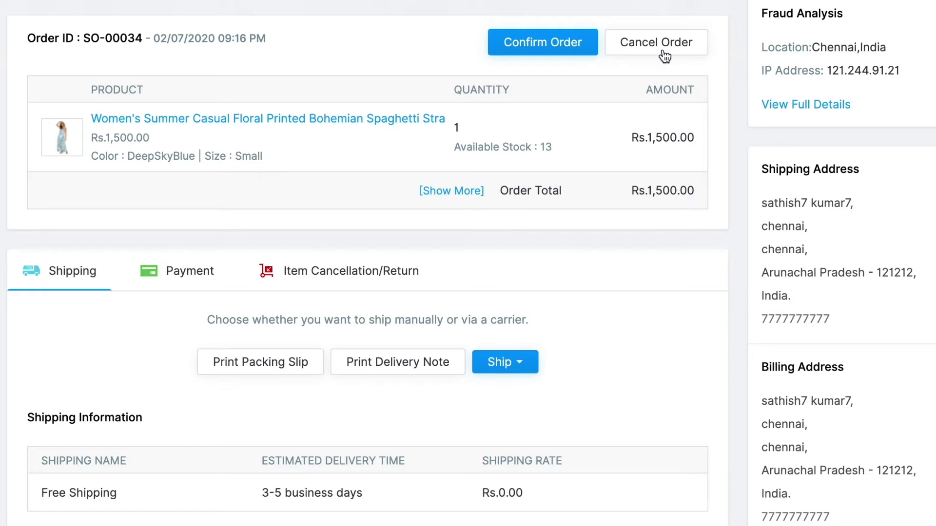
left_click(551, 54)
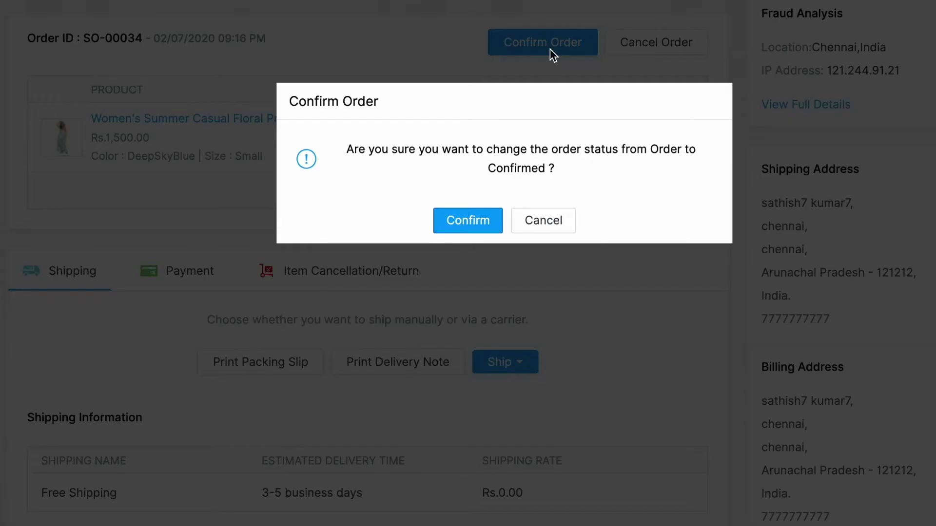
left_click(473, 233)
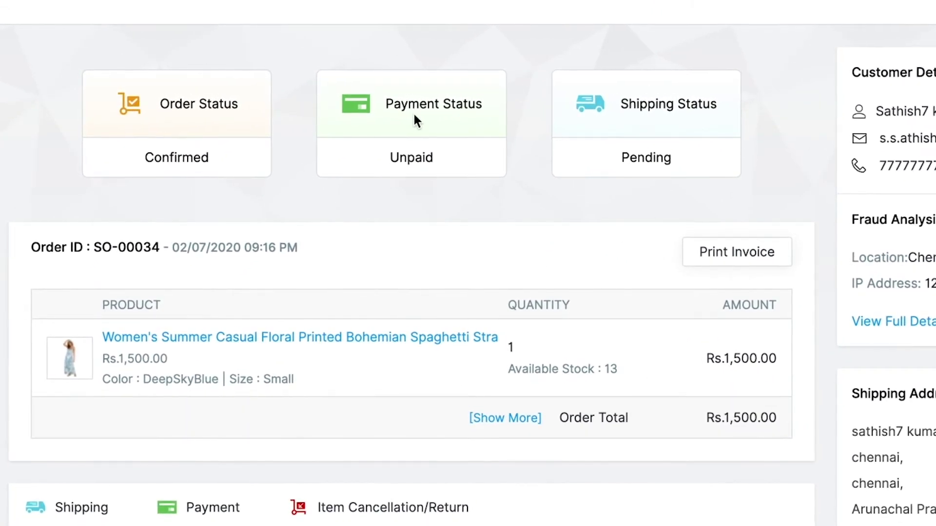
- Mark the dress order as Paid with a Rs.1,500 cash-on-delivery payment dated Aug 24, 2020
left_click(414, 116)
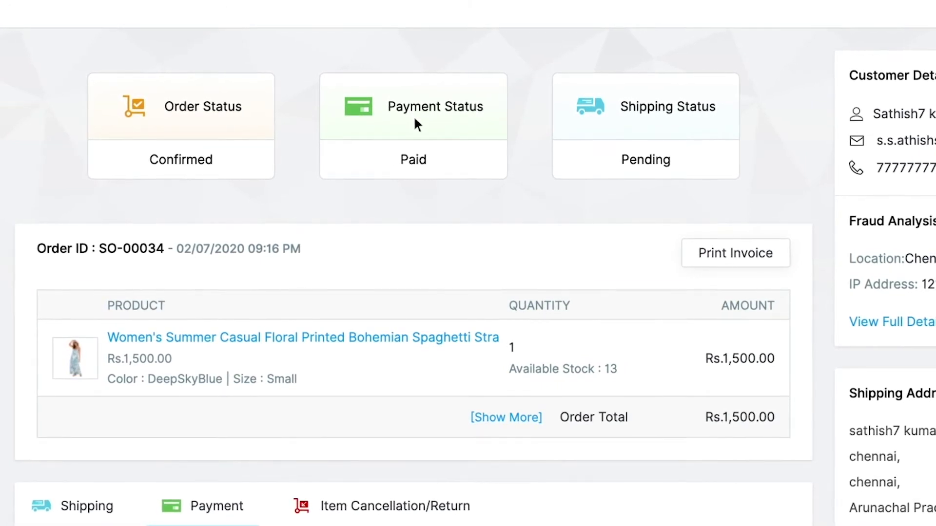
left_click(414, 115)
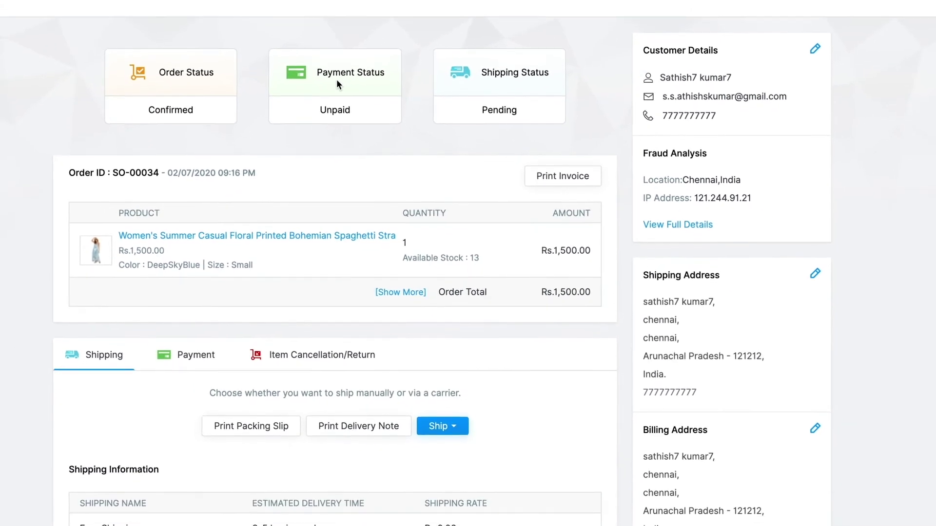
left_click(194, 338)
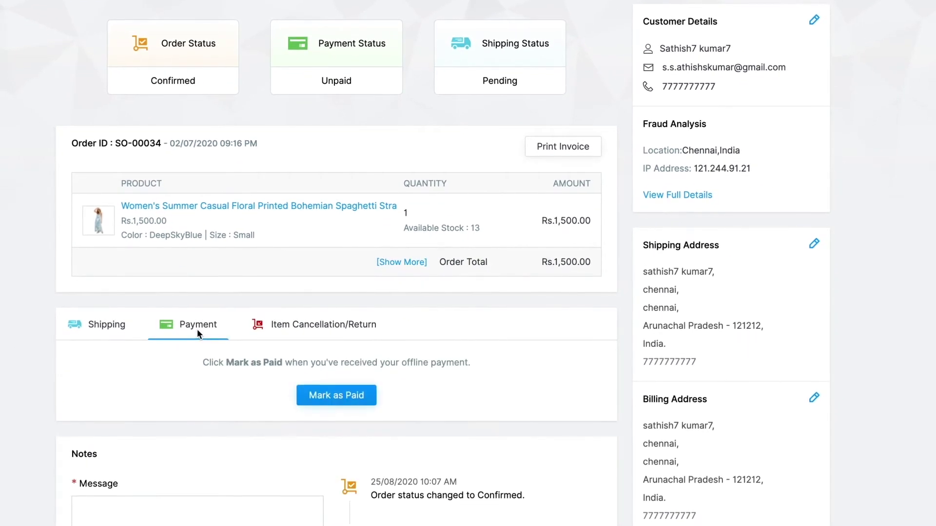
left_click(338, 401)
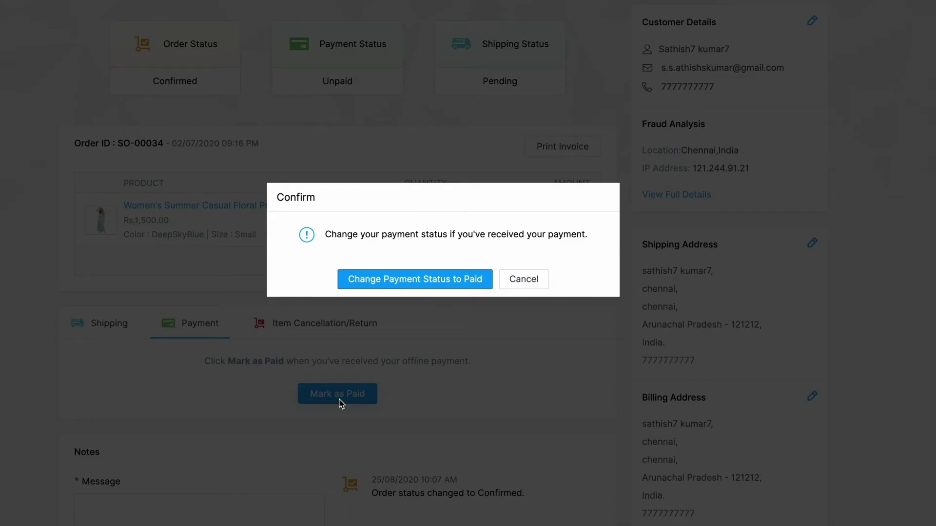
left_click(418, 287)
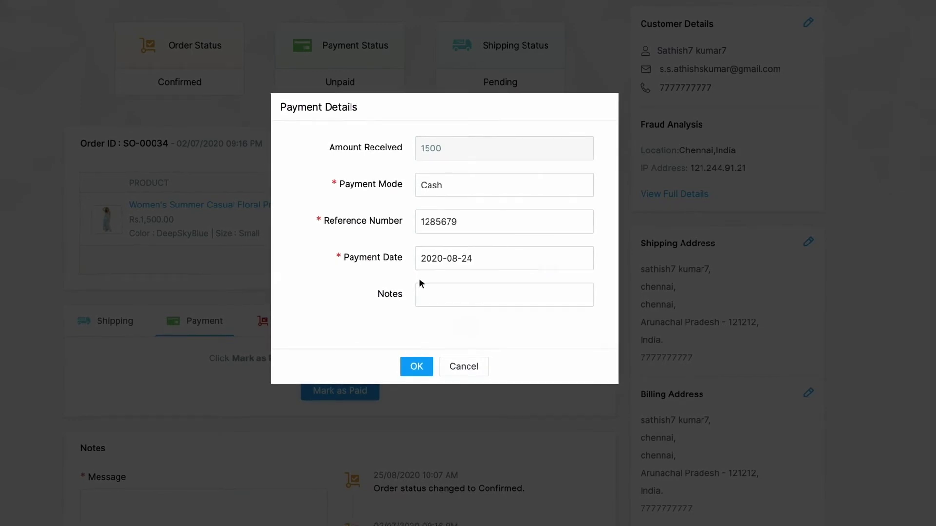
left_click(417, 366)
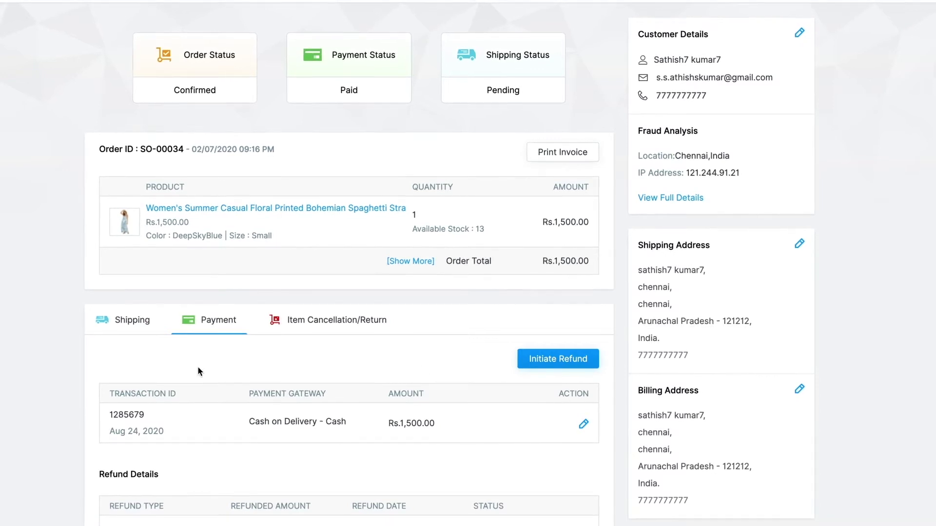
- Ship the dress order manually as Shipped via GoJavas Standard Delivery
left_click(131, 326)
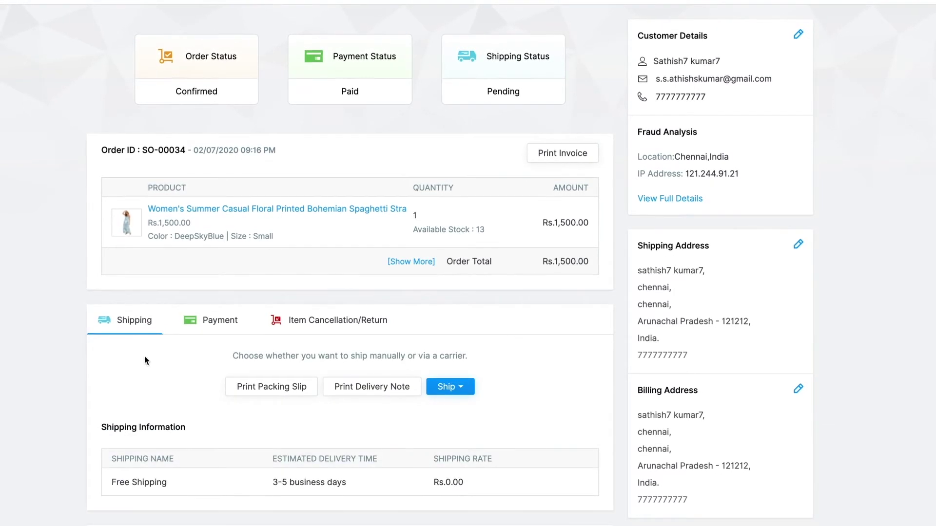
left_click(462, 386)
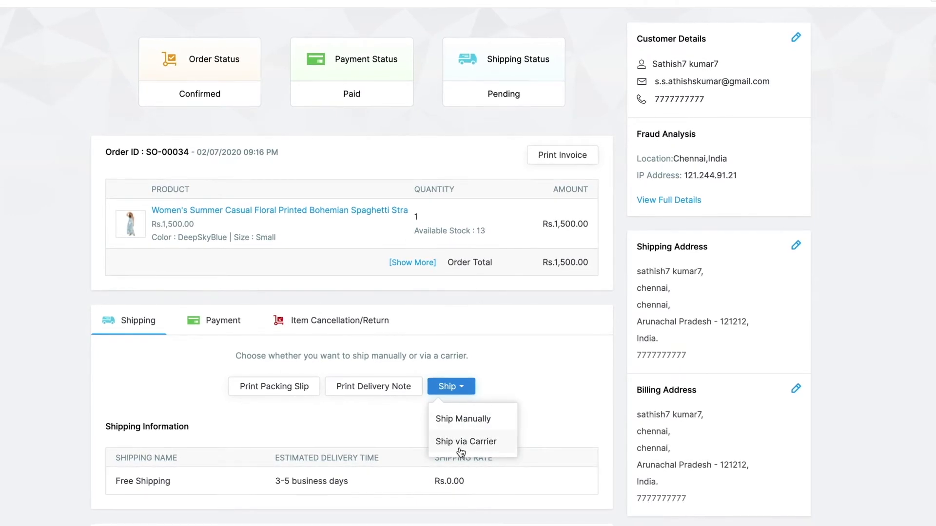
left_click(462, 421)
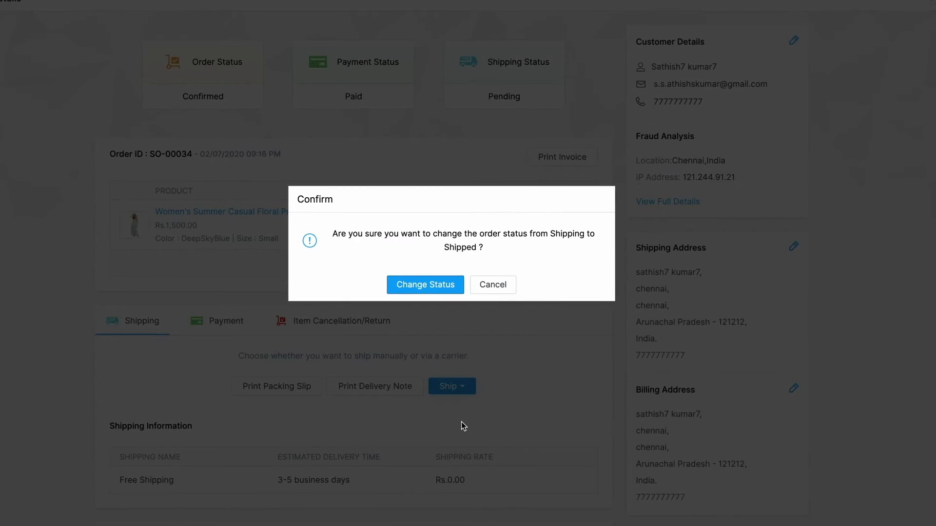
left_click(428, 291)
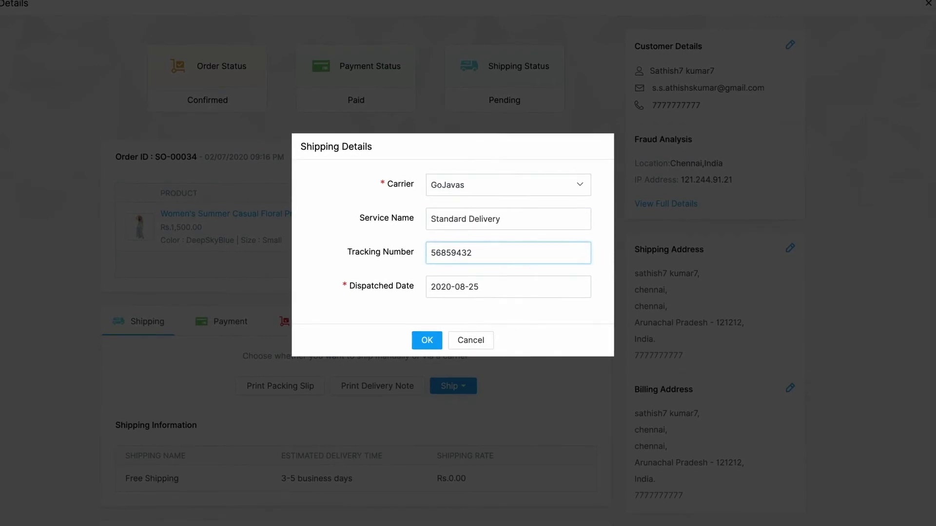
left_click(427, 344)
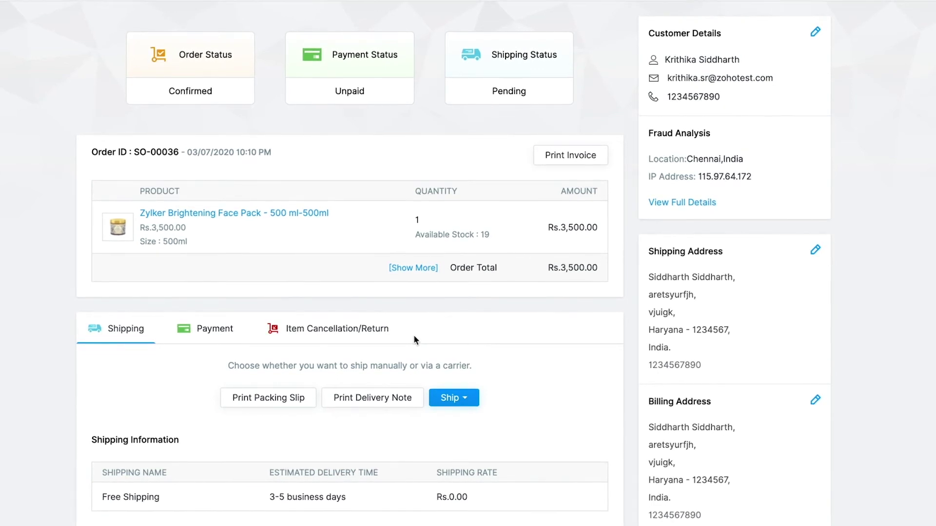
- Start a FedEx carrier shipment and verify the recipient's shipping address
left_click(468, 403)
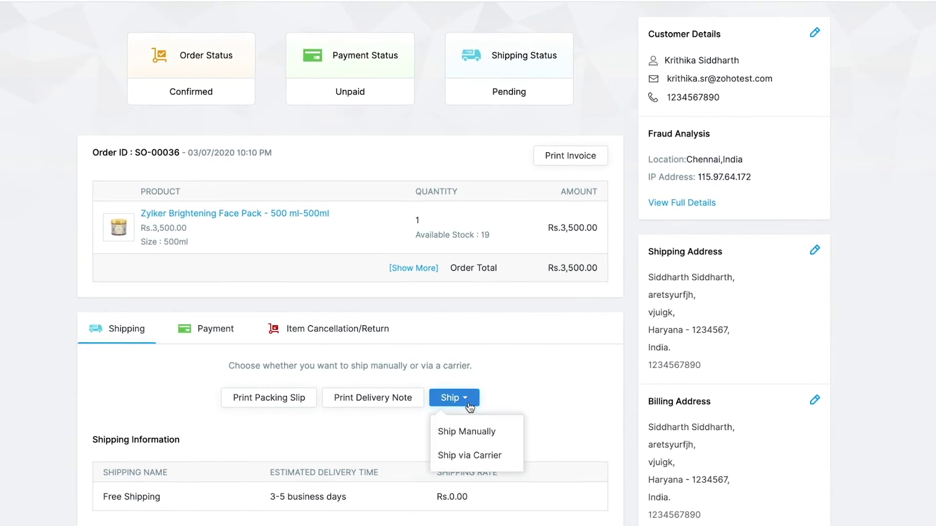
left_click(469, 463)
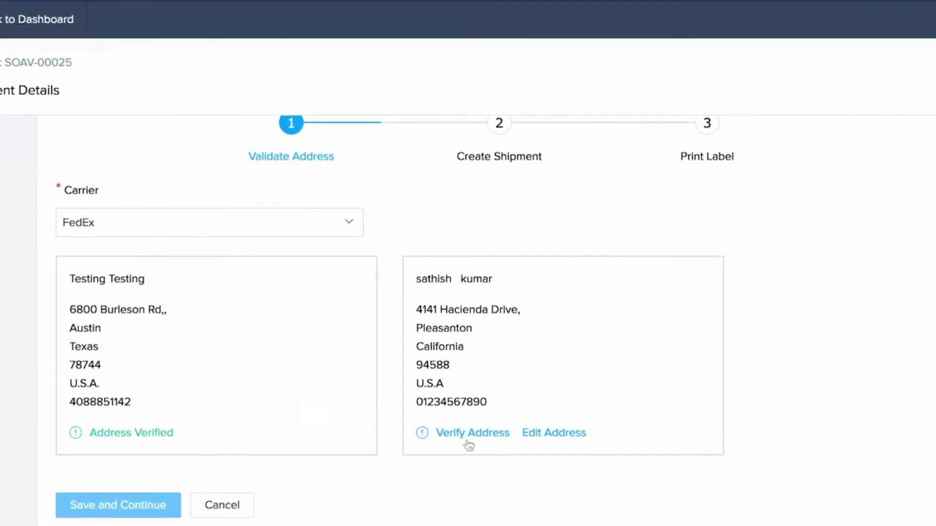
left_click(467, 434)
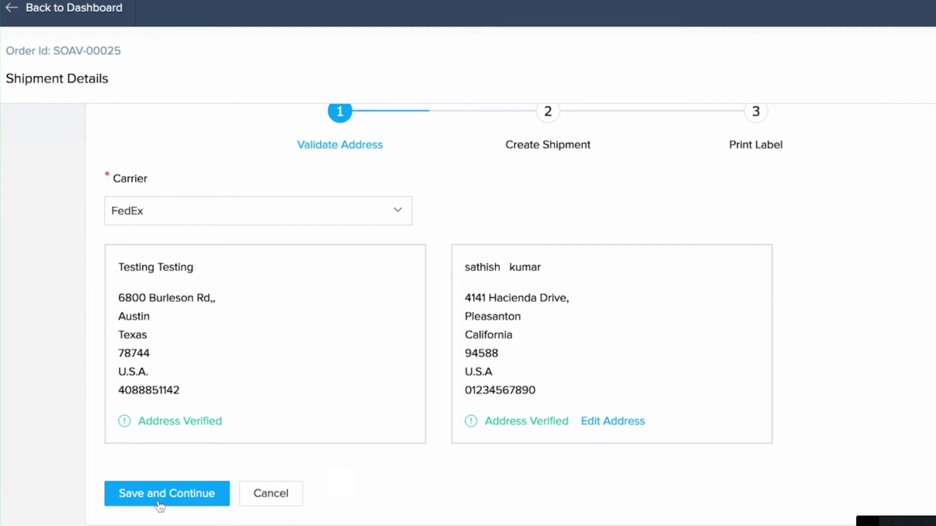
- Continue to shipment creation and set a FedExMediumBox parcel weighing 5 lb
left_click(160, 505)
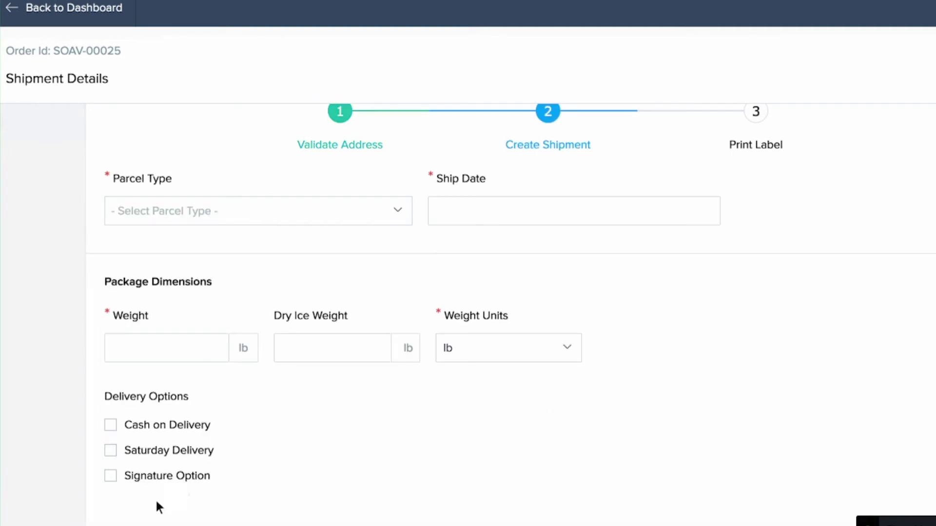
left_click(198, 223)
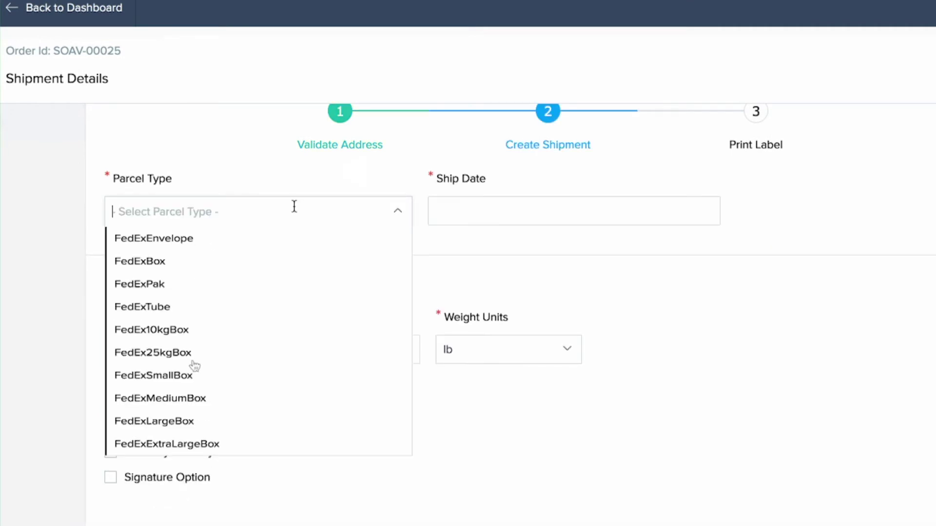
left_click(191, 403)
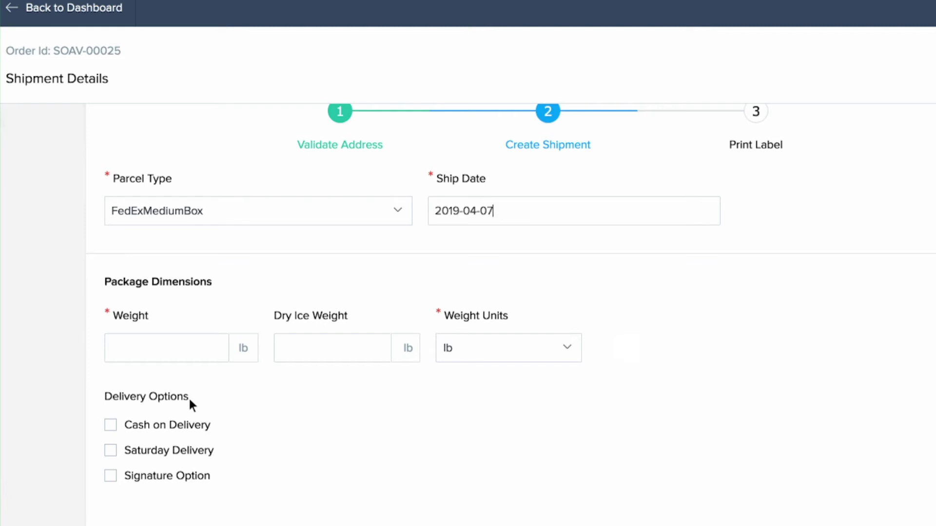
key("Tab")
type("5")
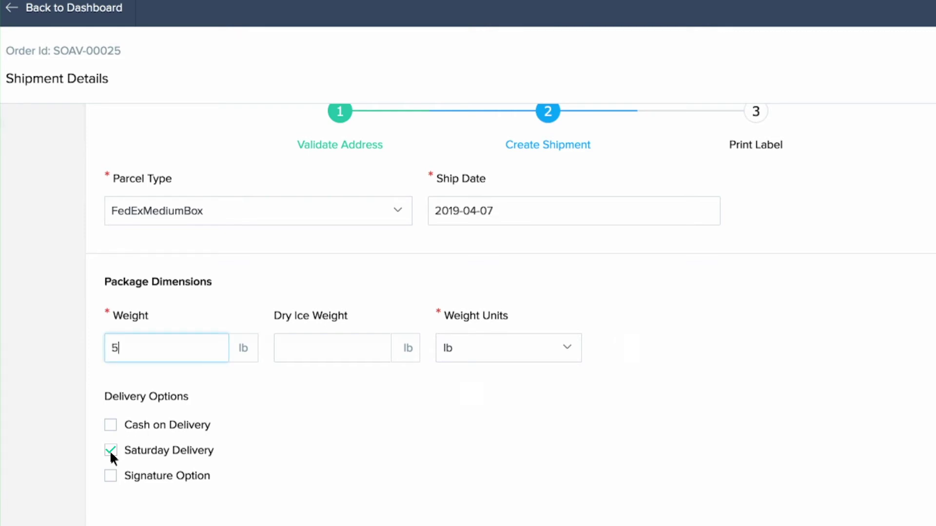
- Choose the FEDEX_EXPRESS_SAVER rate ($14.4) and create the shipment
scroll(110, 450, "down", 2)
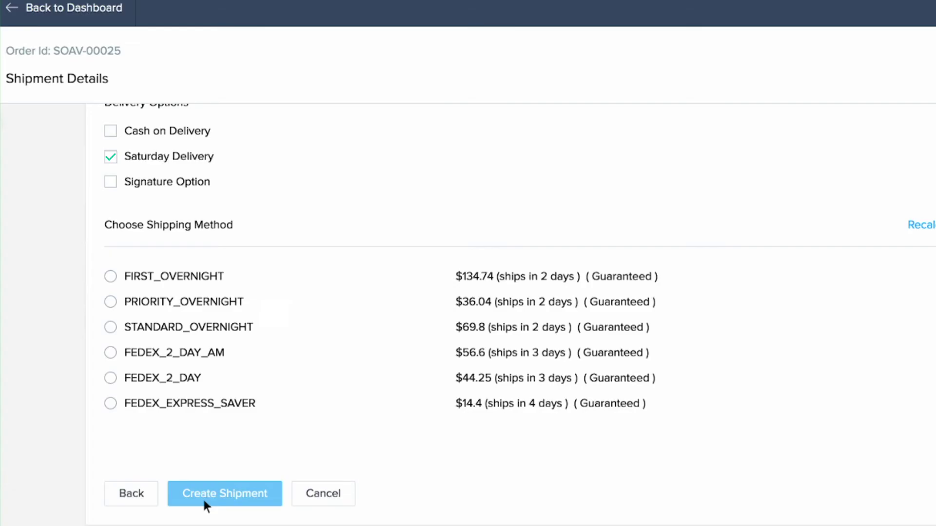
left_click(110, 404)
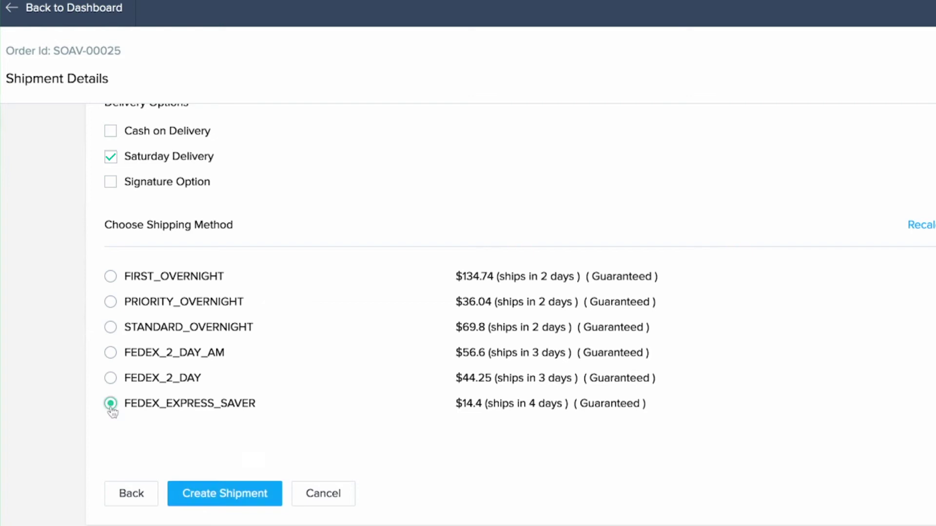
left_click(220, 506)
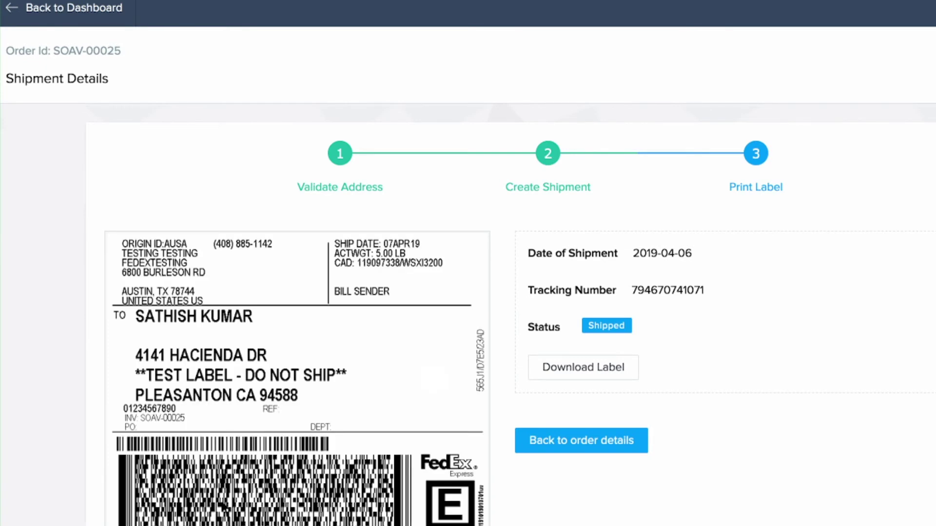
- Leave the FedEx label and return to the order's details page
left_click(582, 450)
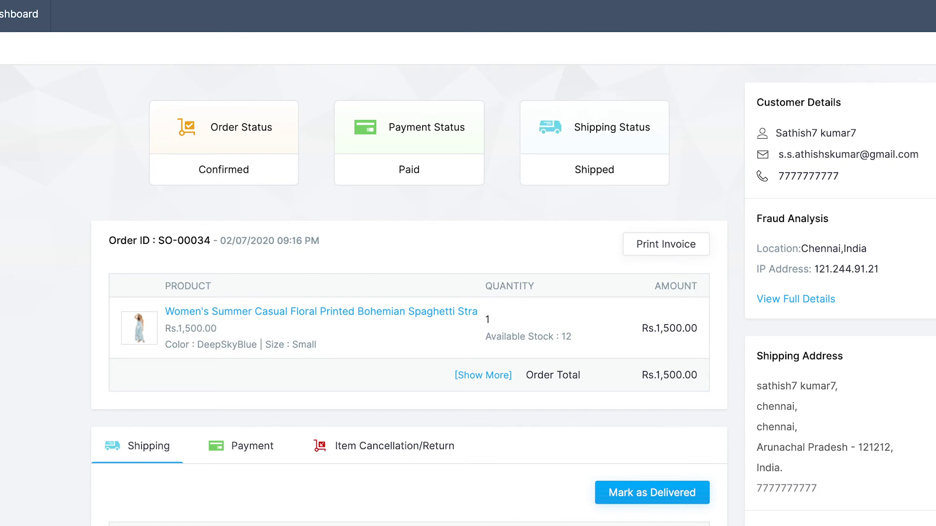
- Mark the order as delivered with delivery date 2020-10-09
scroll(436, 326, "down", 2)
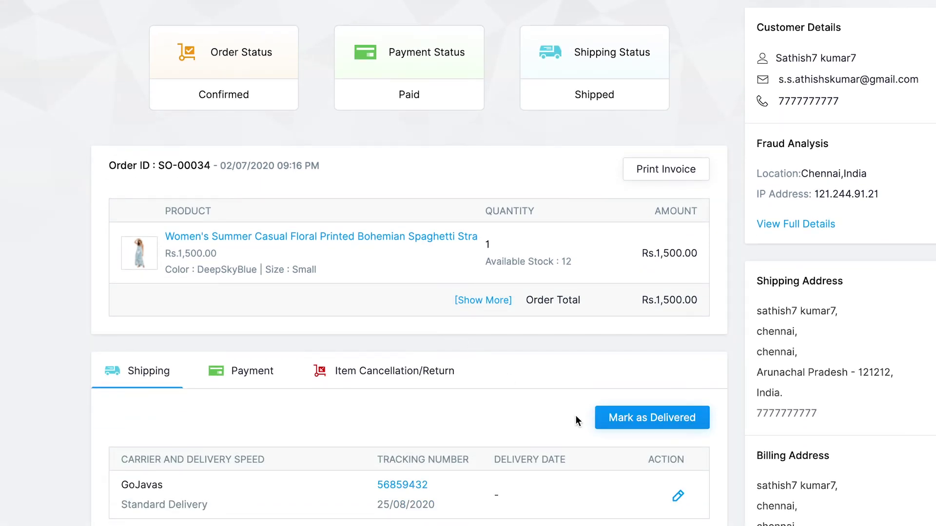
left_click(653, 421)
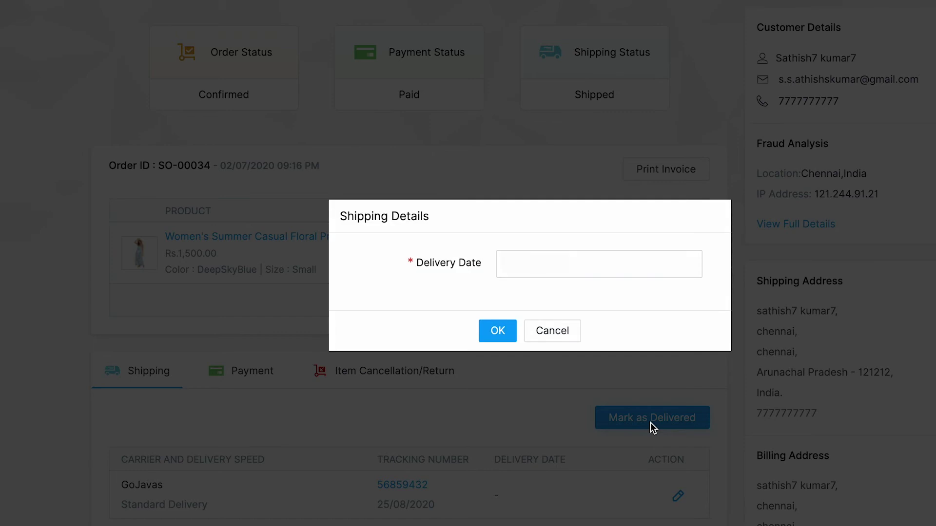
type("2020-10-09")
left_click(498, 331)
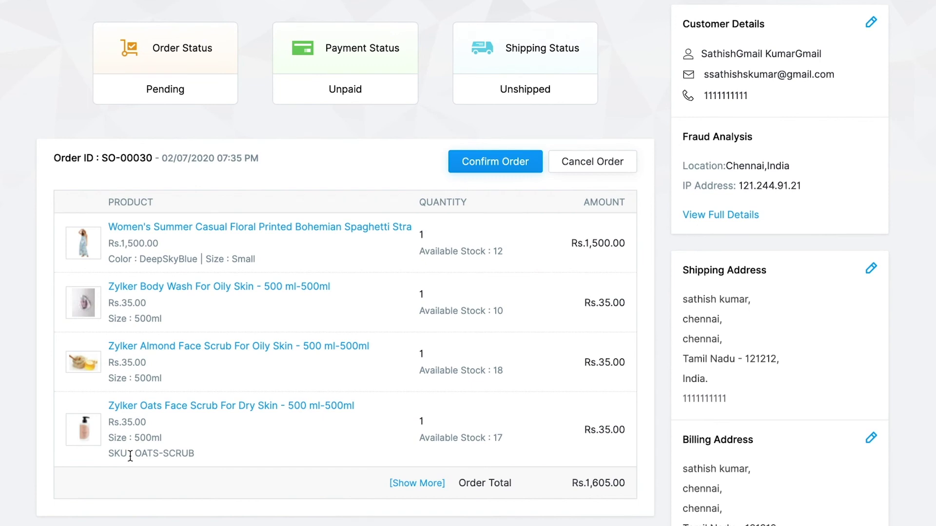
- Confirm the pending four-item Rs.1,605 order
left_click(499, 165)
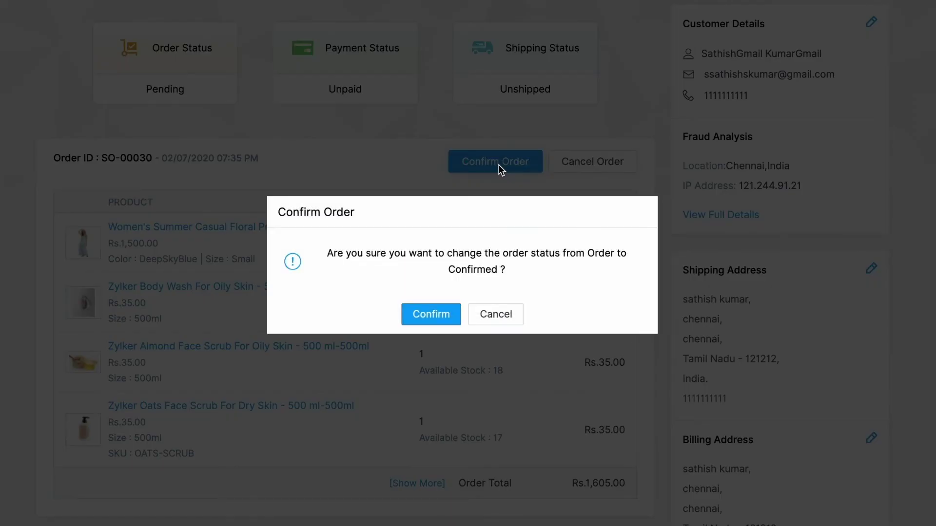
left_click(432, 318)
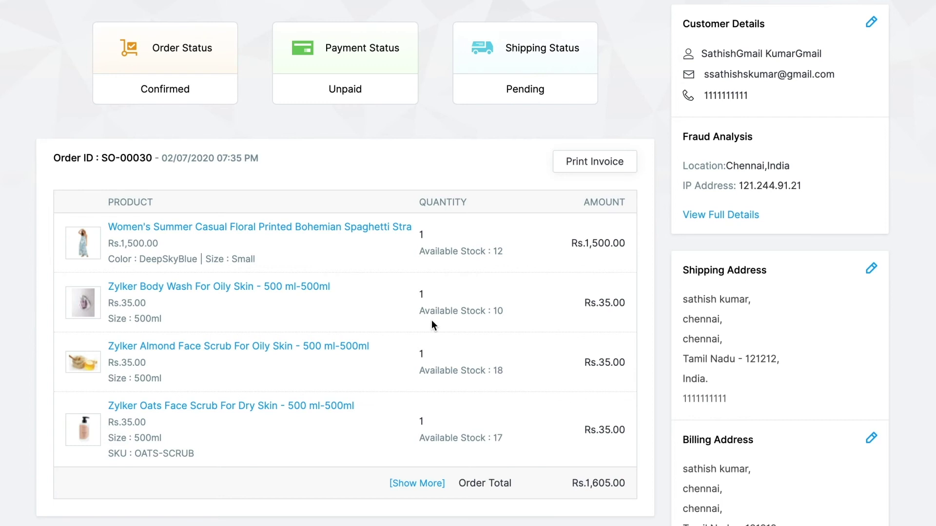
scroll(432, 321, "down", 6)
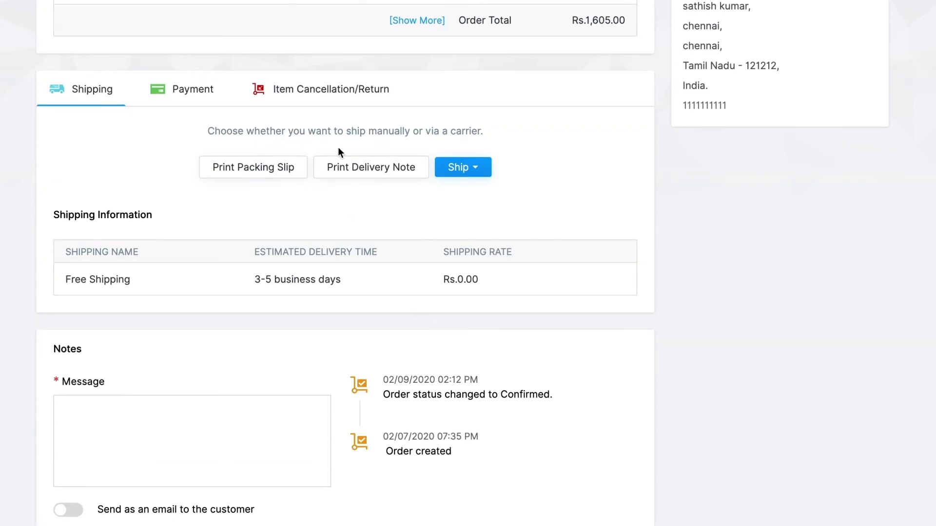
- Cancel one floral summer dress from the order with reason 'Out of Stock'
left_click(333, 92)
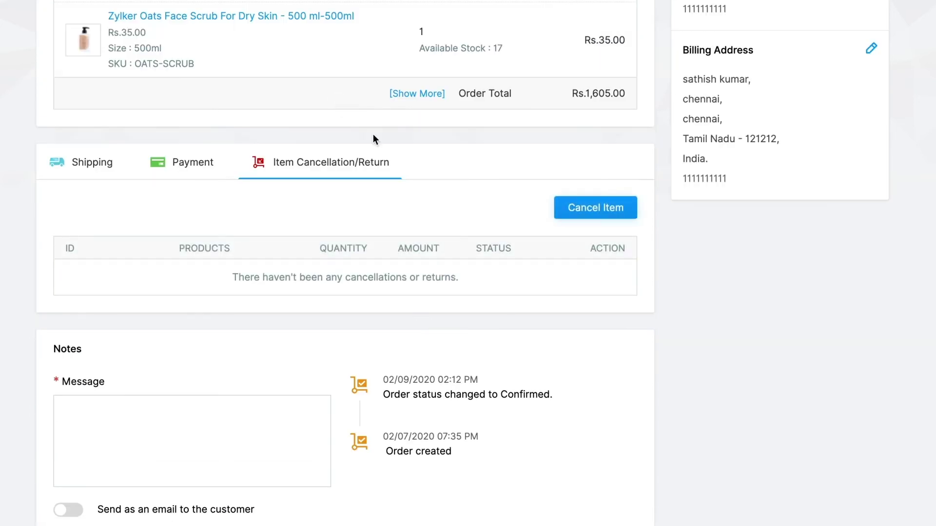
left_click(596, 219)
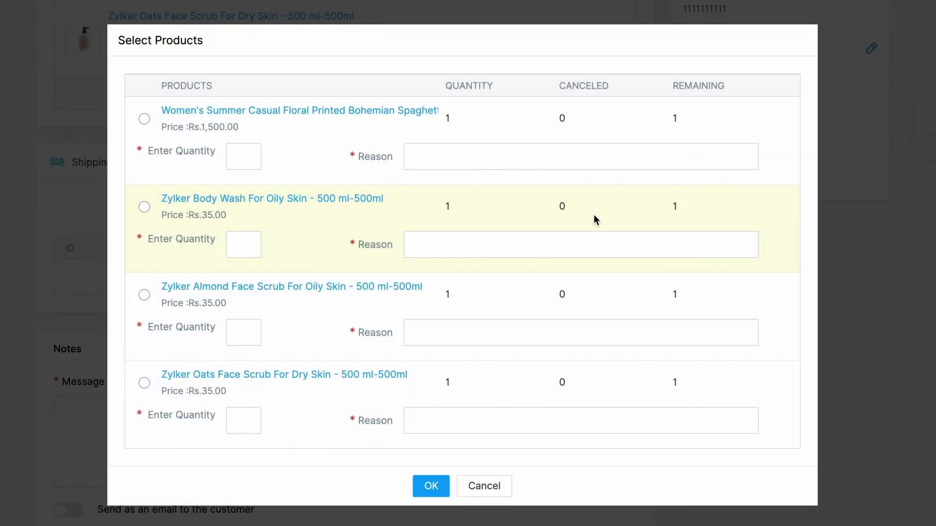
left_click(145, 119)
left_click(236, 156)
type("1")
left_click(411, 155)
type("Out of Stock")
left_click(431, 489)
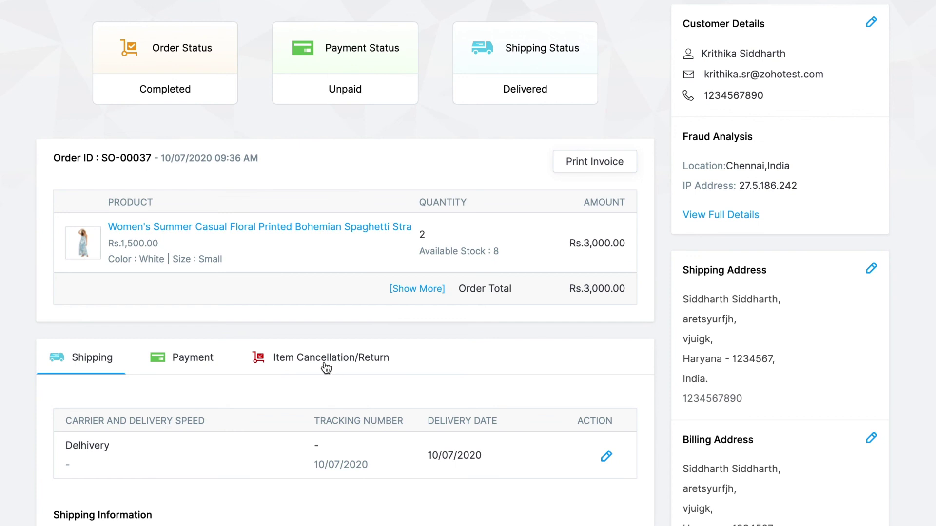
- Return one floral dress (Rs.1,500) from the delivered order with reason 'Damaged item'
left_click(325, 363)
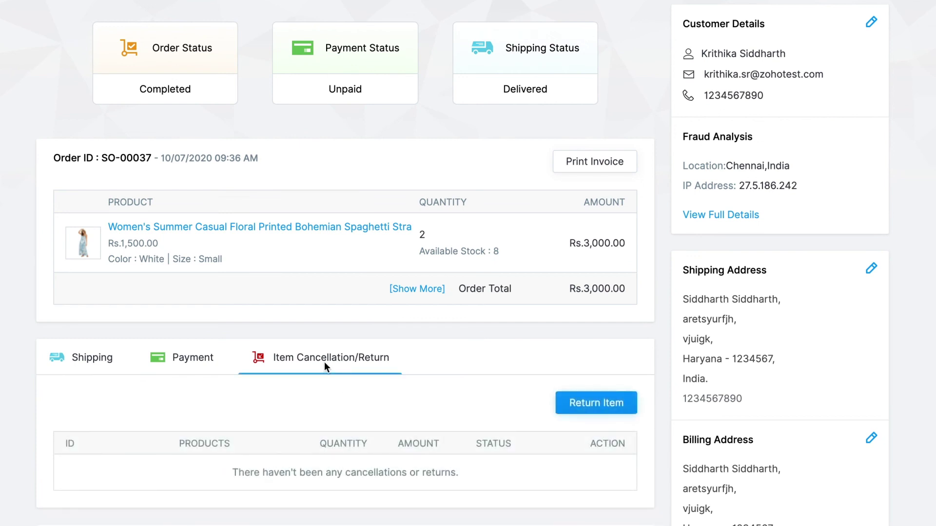
left_click(600, 412)
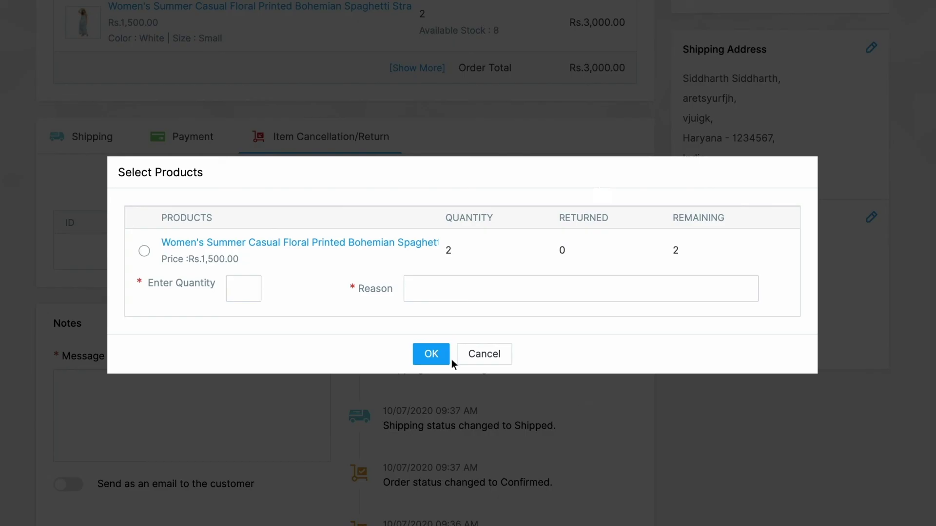
left_click(146, 253)
key("Tab")
type("1")
key("Tab")
type("Damaged item")
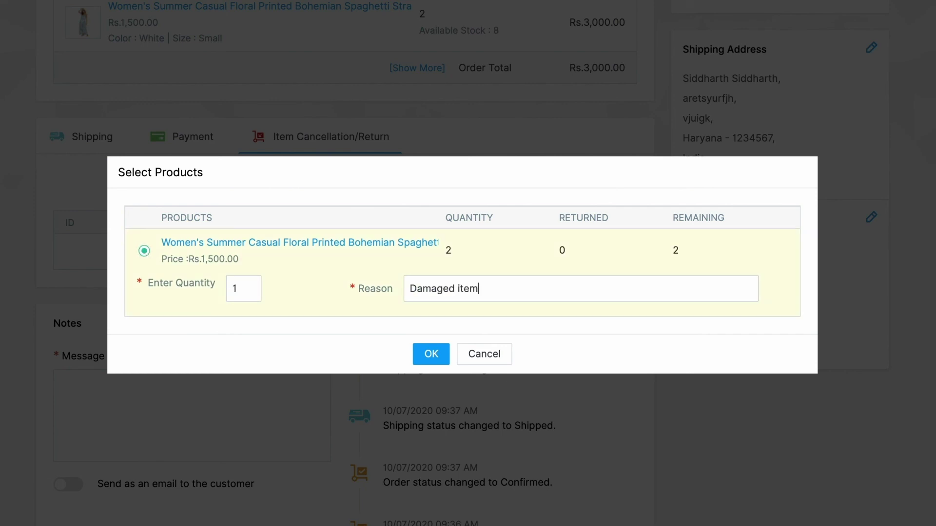
left_click(429, 355)
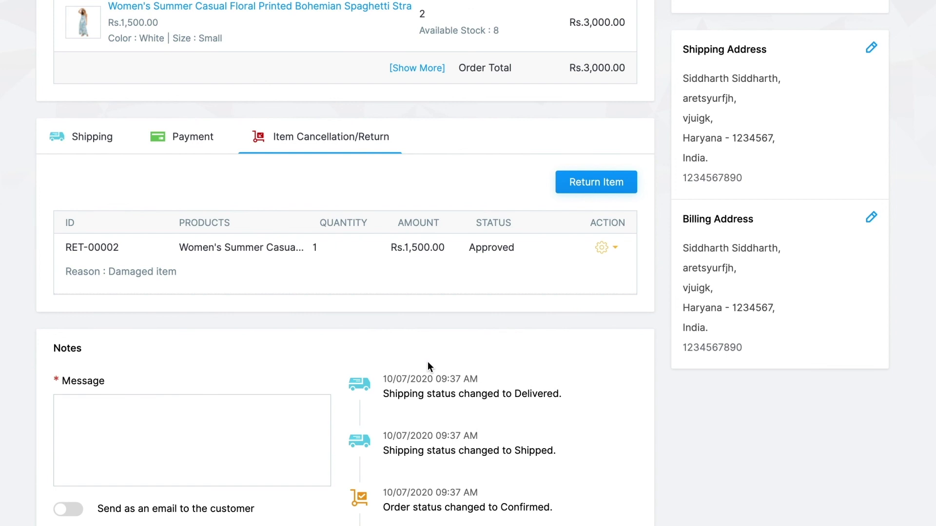
- Record a partial refund of 1500 on SO-00037's cash payment from the Payment tab
left_click(192, 142)
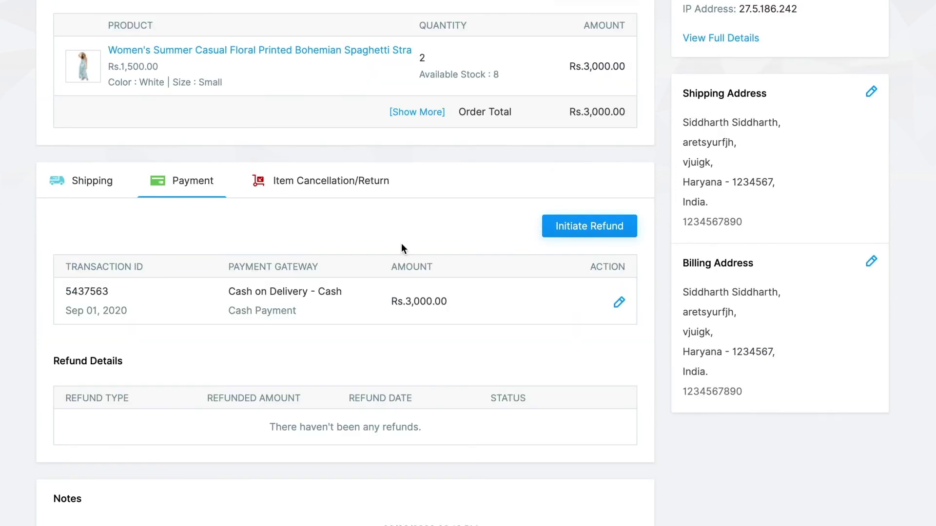
left_click(588, 237)
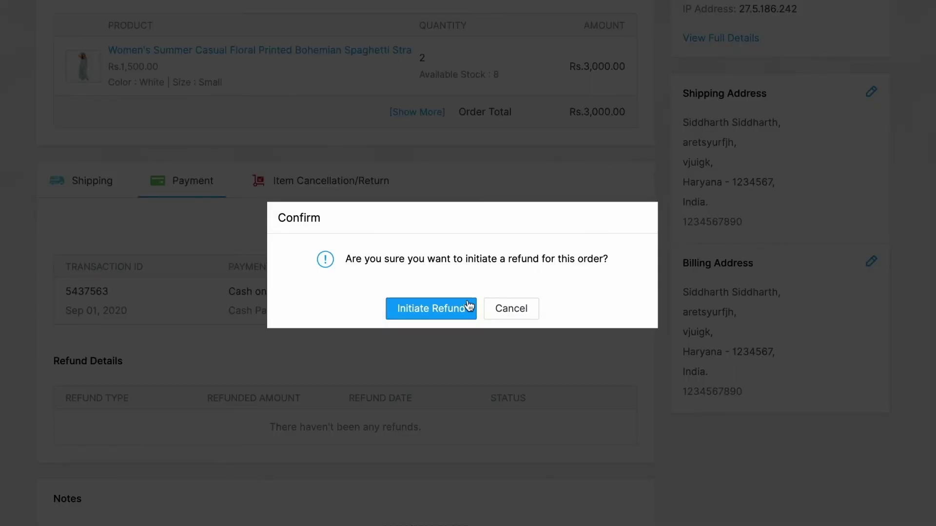
left_click(432, 312)
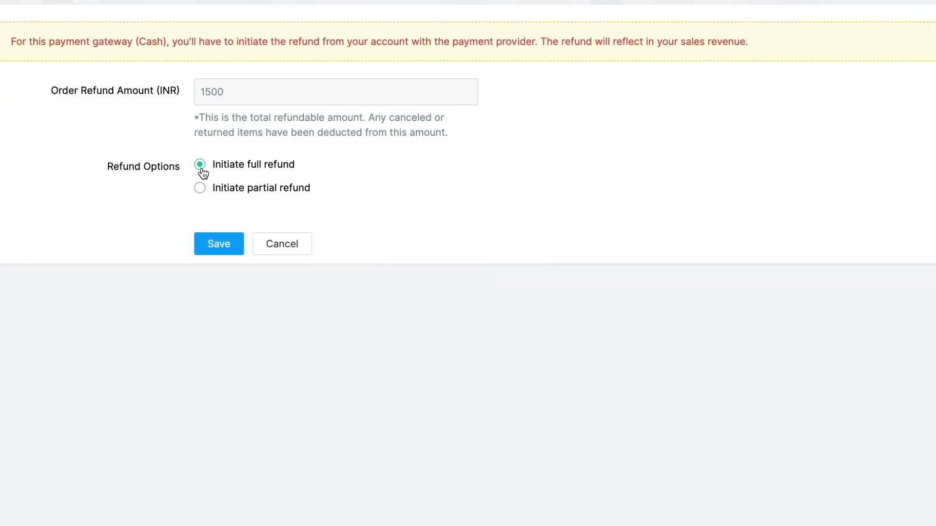
left_click(200, 191)
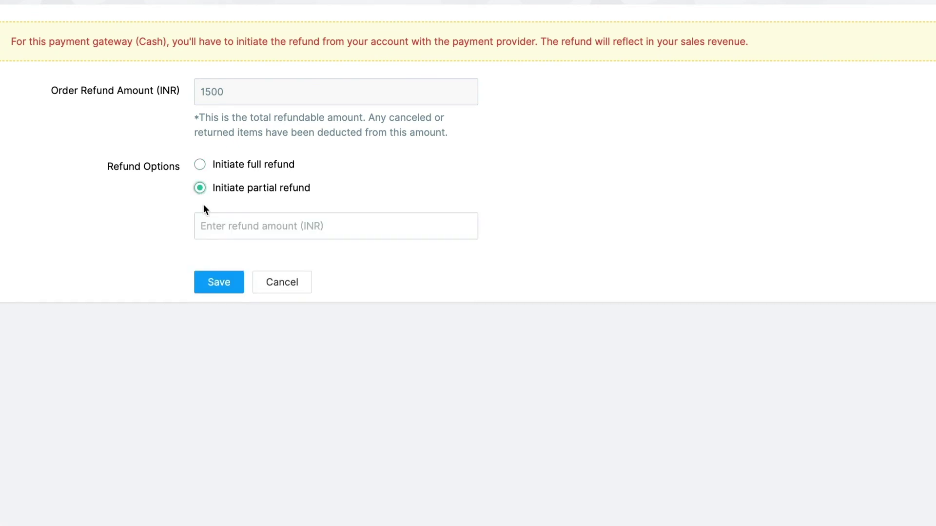
left_click(207, 235)
type("1500")
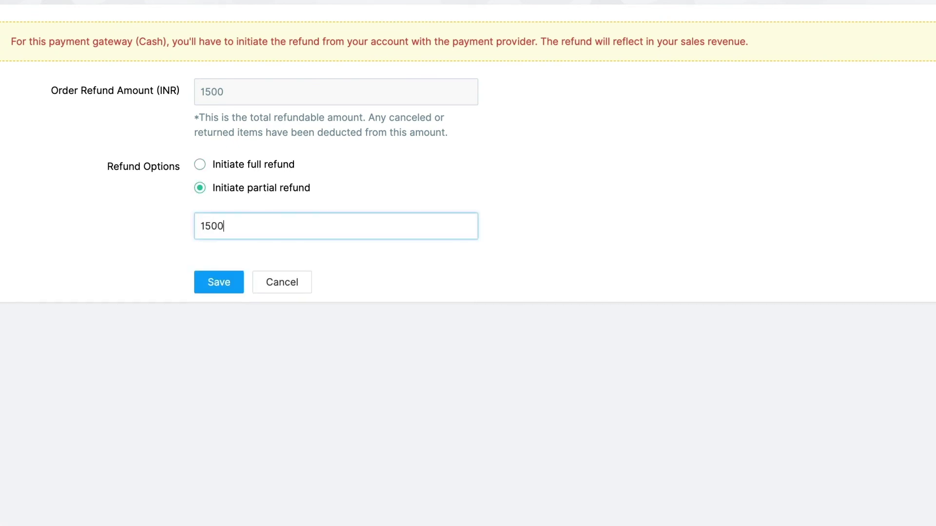
left_click(218, 287)
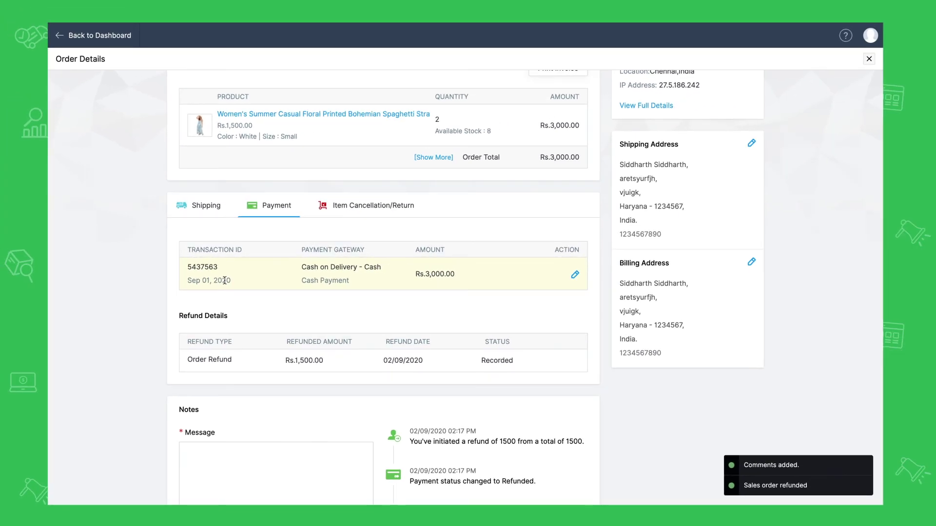